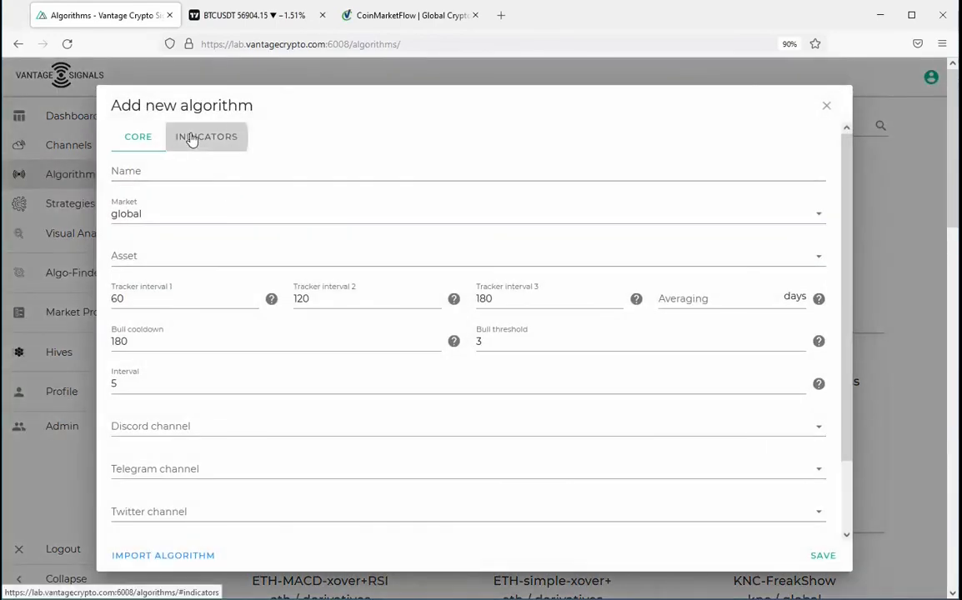
# - Add a TA indicator to the new algorithm and choose MFI as its data
pyautogui.click(192, 138)
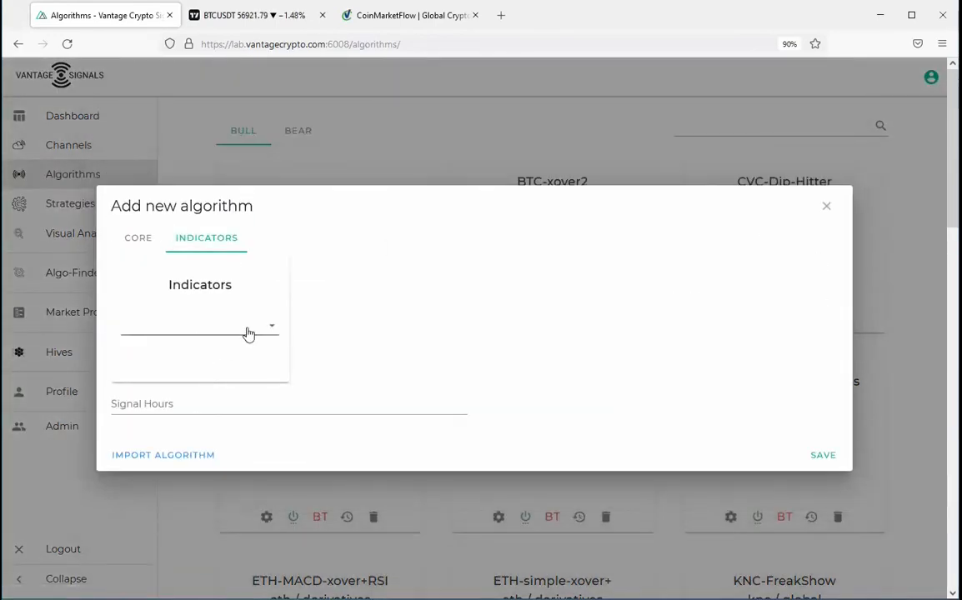
pyautogui.click(246, 328)
pyautogui.click(219, 367)
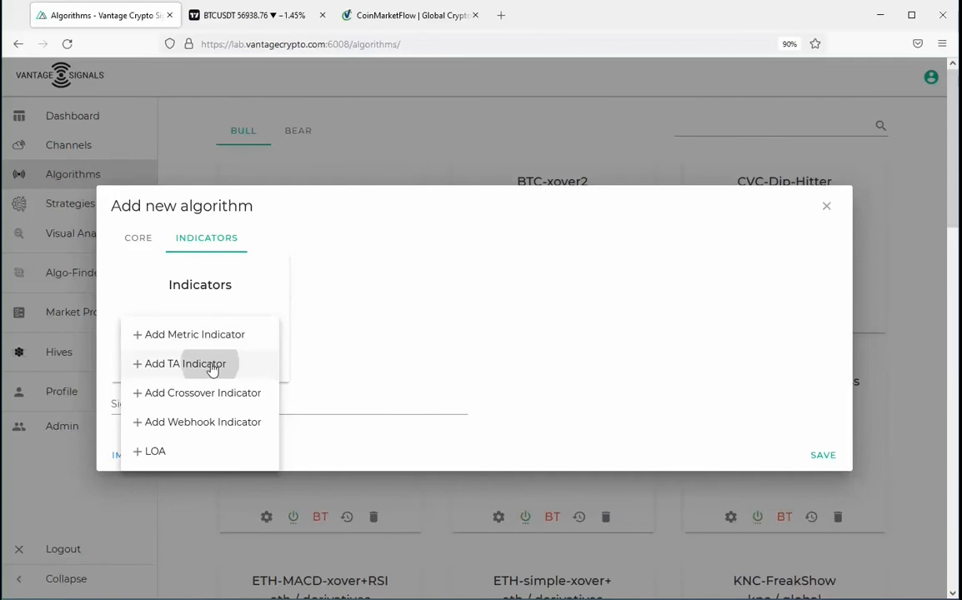
pyautogui.click(342, 326)
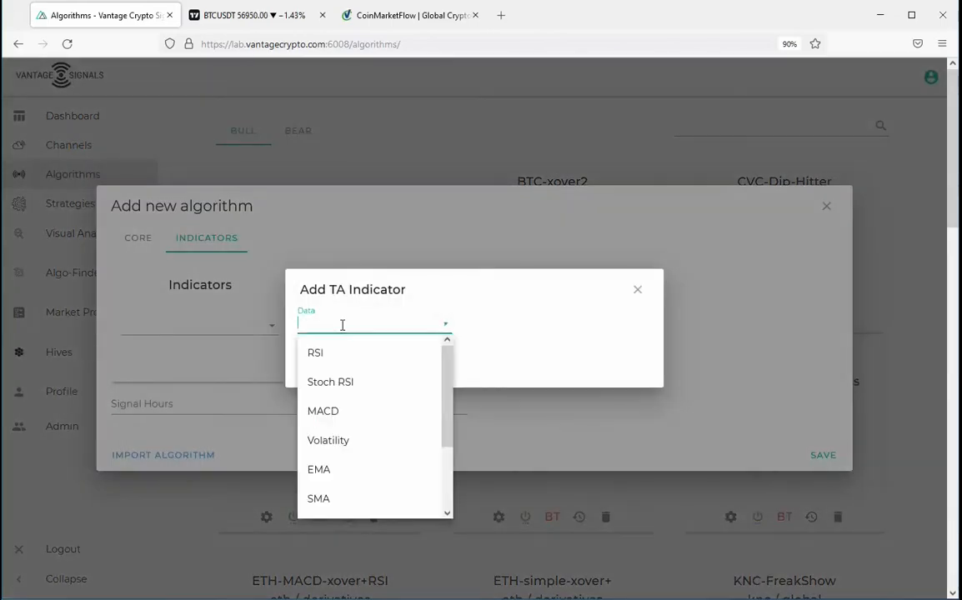
pyautogui.scroll(-2, 343, 444)
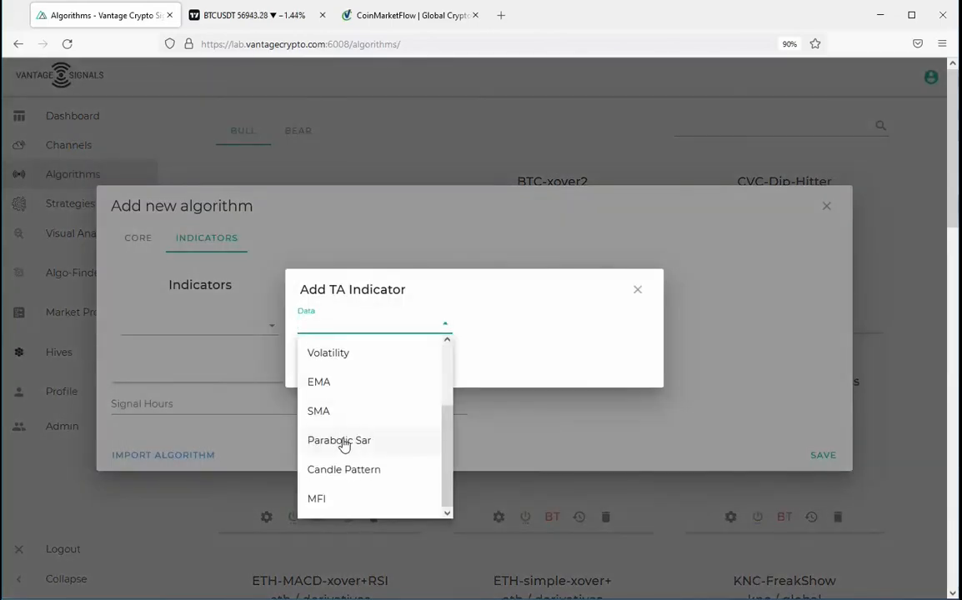
pyautogui.click(317, 499)
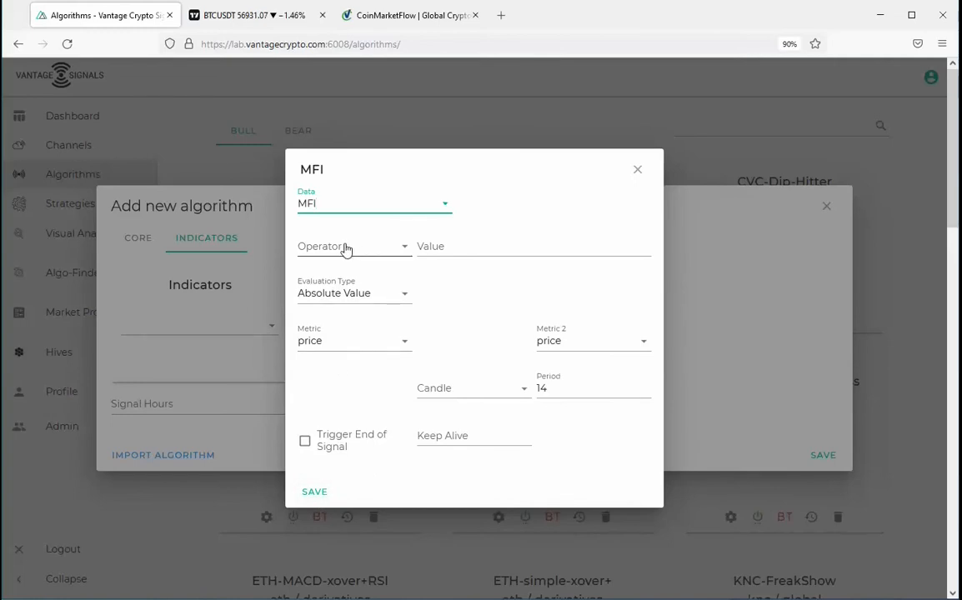
# - Check the MFI pane on the TradingView BTCUSDT chart, and set the indicator's condition in Vantage Signals to < 20
pyautogui.click(246, 17)
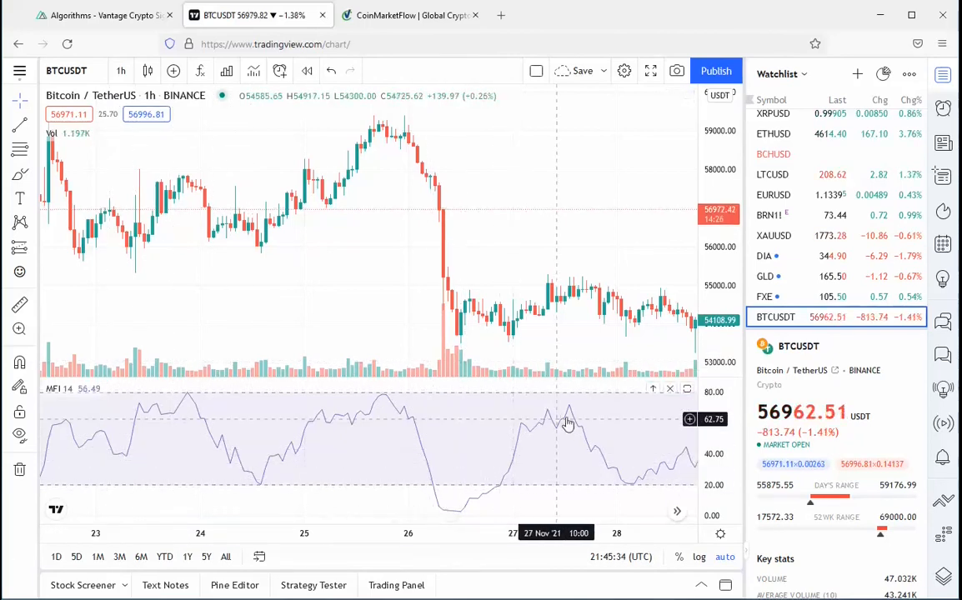
pyautogui.click(129, 19)
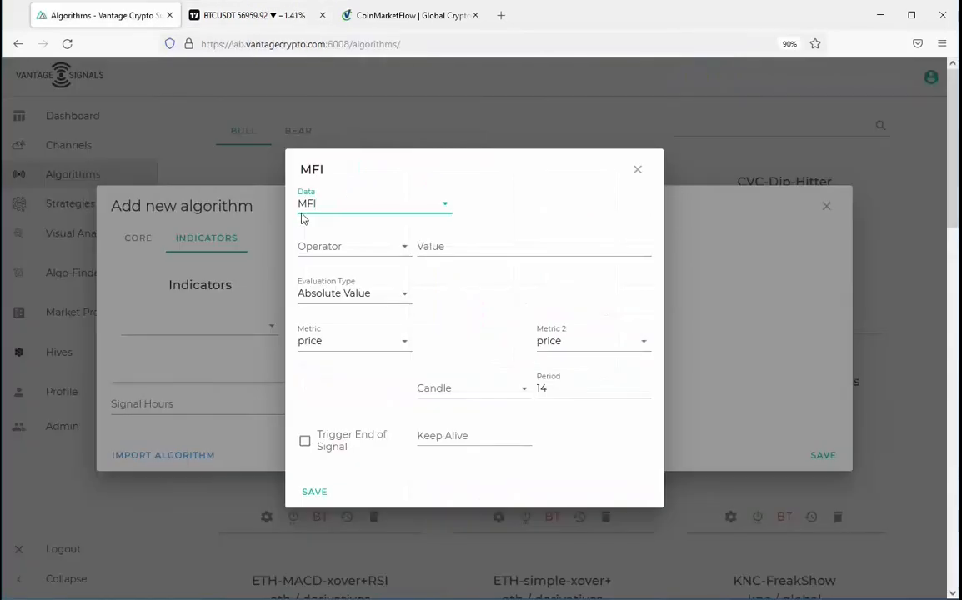
pyautogui.click(336, 251)
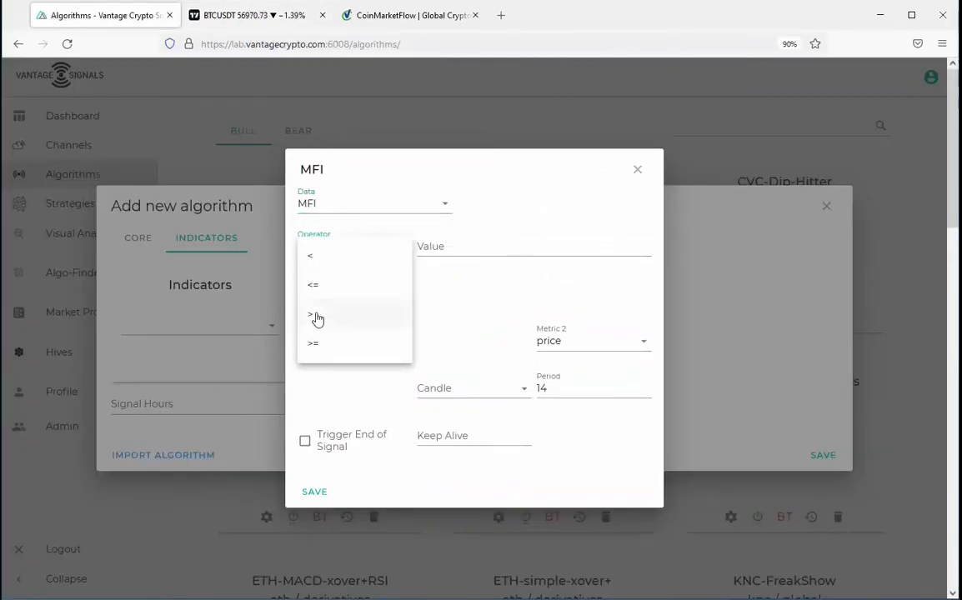
pyautogui.click(316, 254)
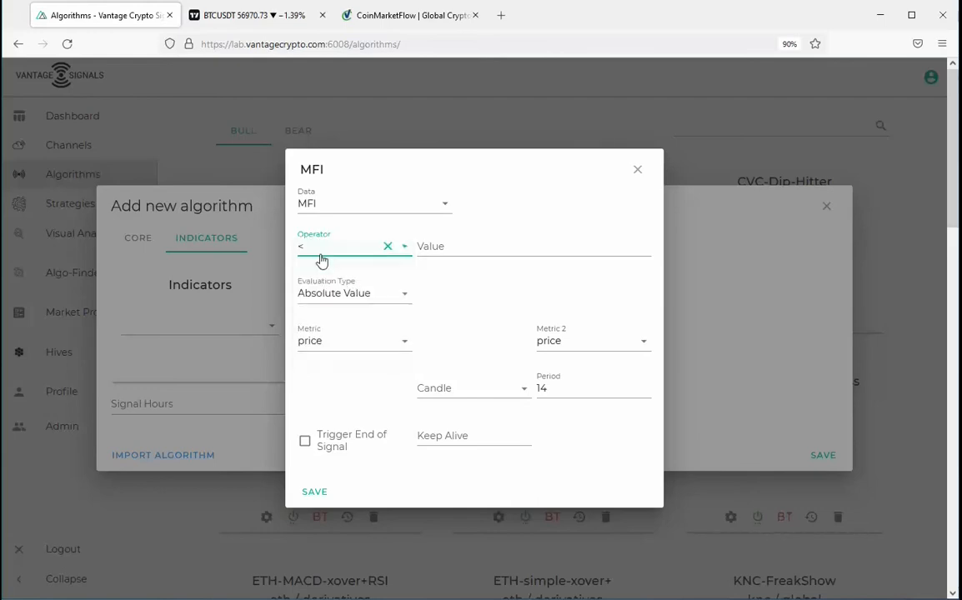
pyautogui.click(461, 244)
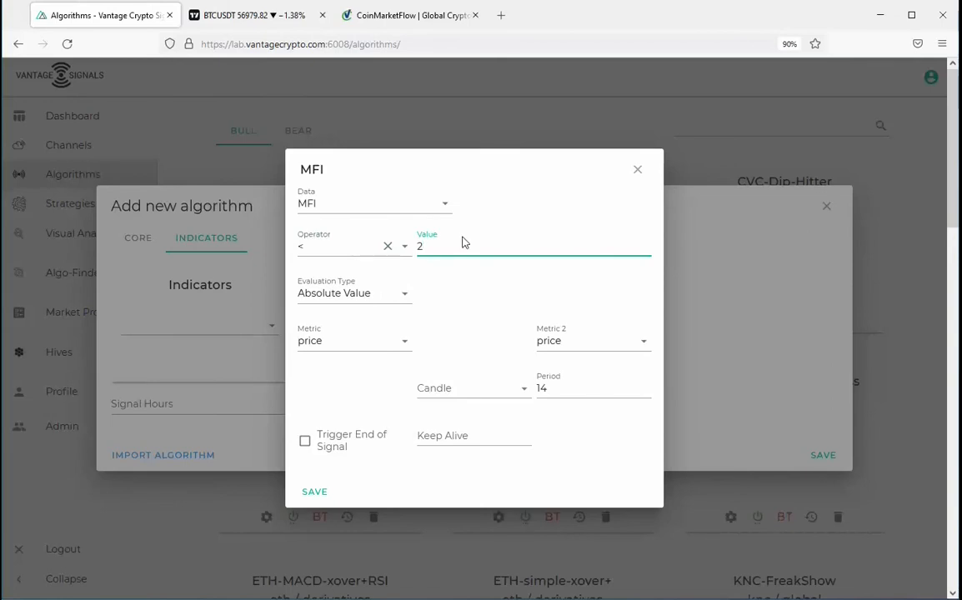
pyautogui.write('0')
# - Set the MFI indicator's Metric to price, Metric 2 to volume and Candle to 1h
pyautogui.click(325, 343)
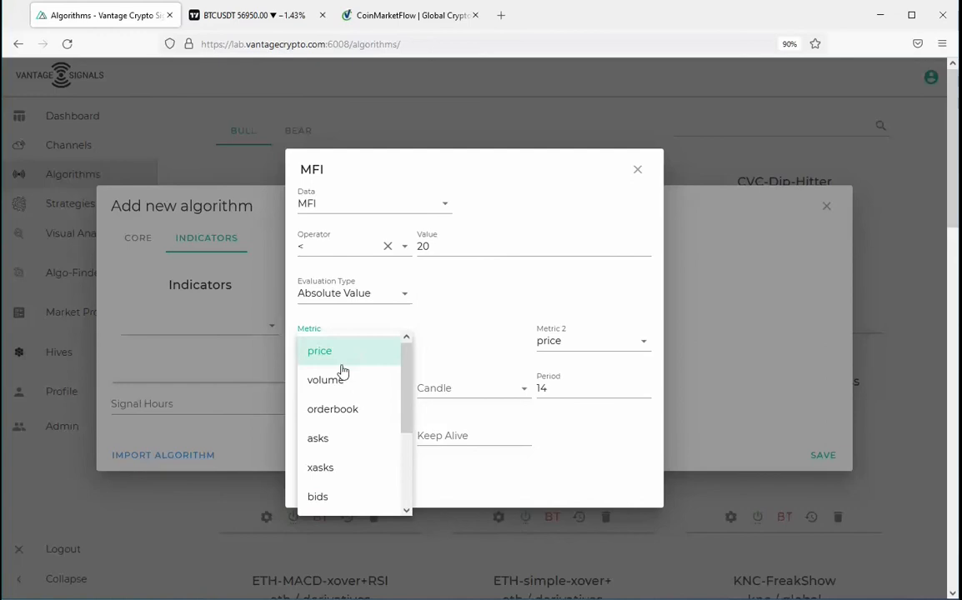
pyautogui.click(356, 351)
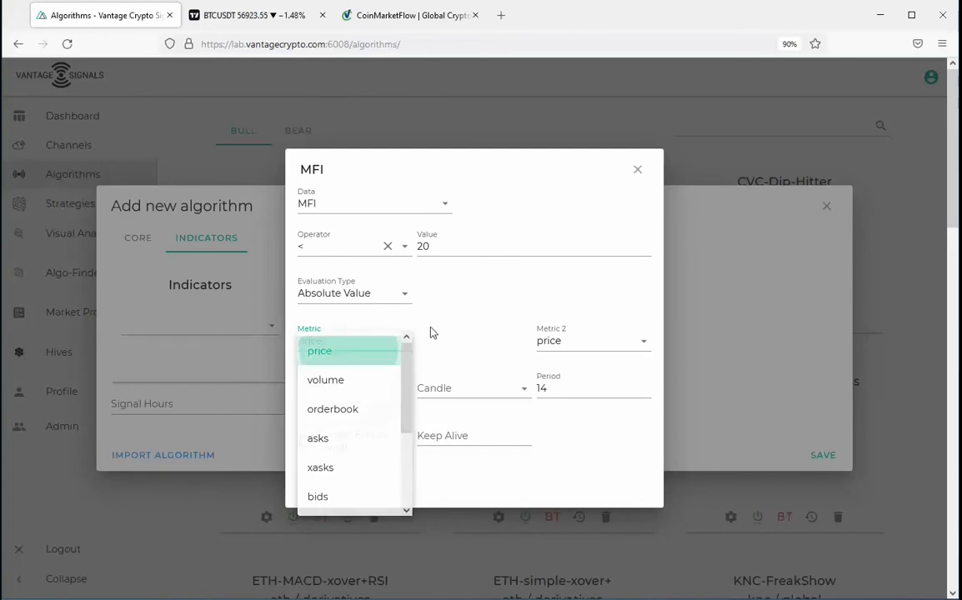
pyautogui.click(575, 343)
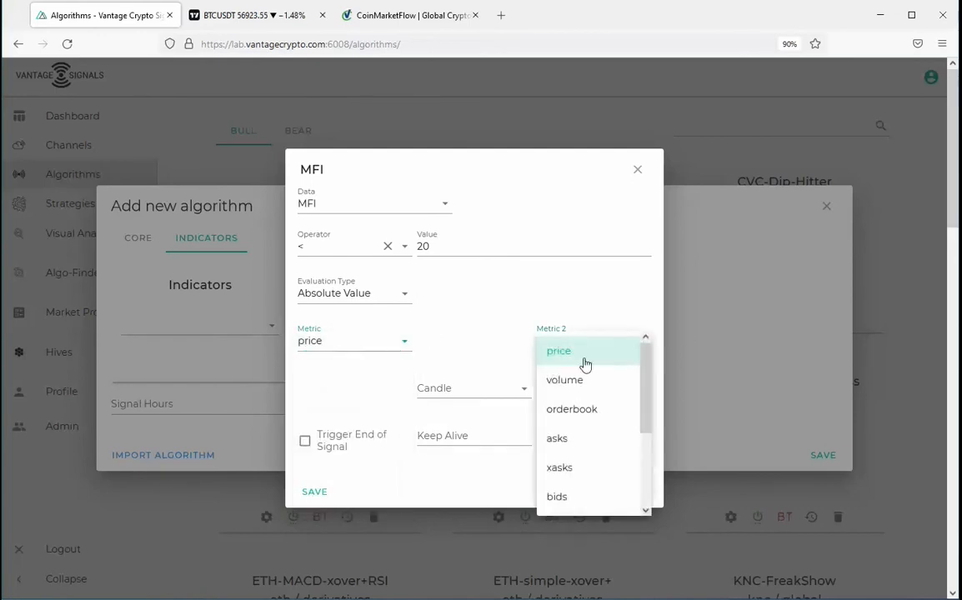
pyautogui.click(584, 380)
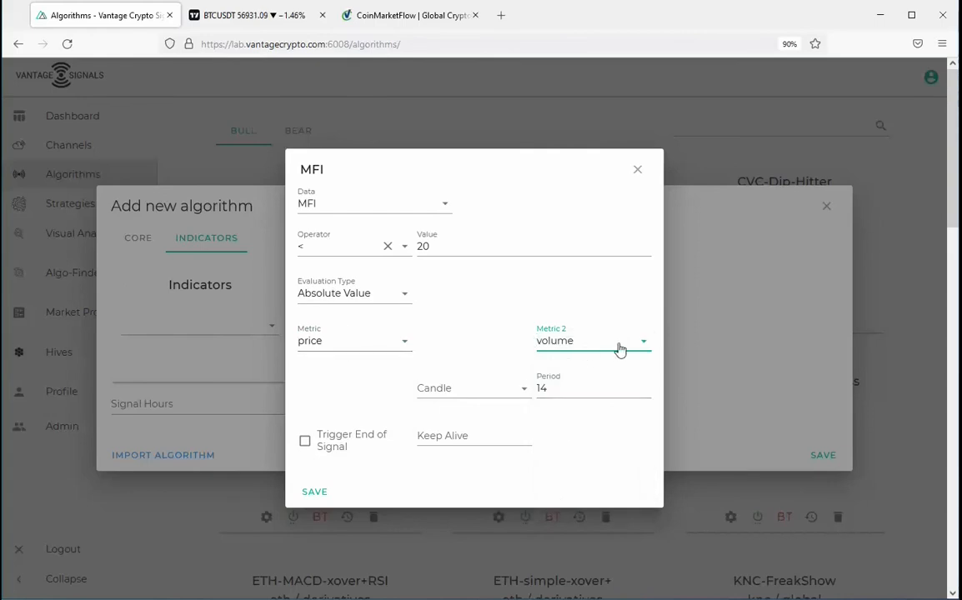
pyautogui.click(492, 397)
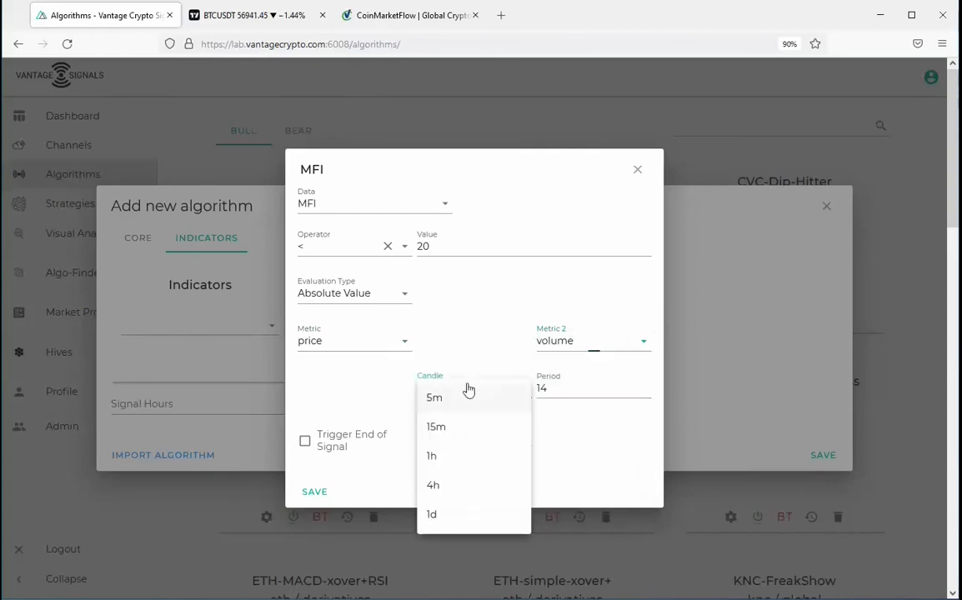
pyautogui.click(457, 454)
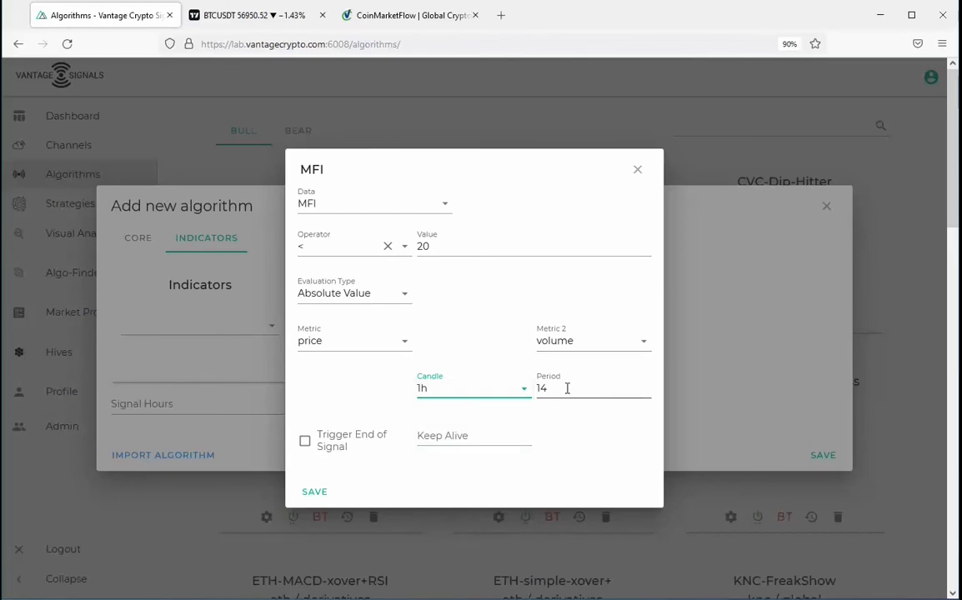
# - Enable Trigger End of Signal for the MFI indicator and set Keep Alive to 60
pyautogui.press('Tab')
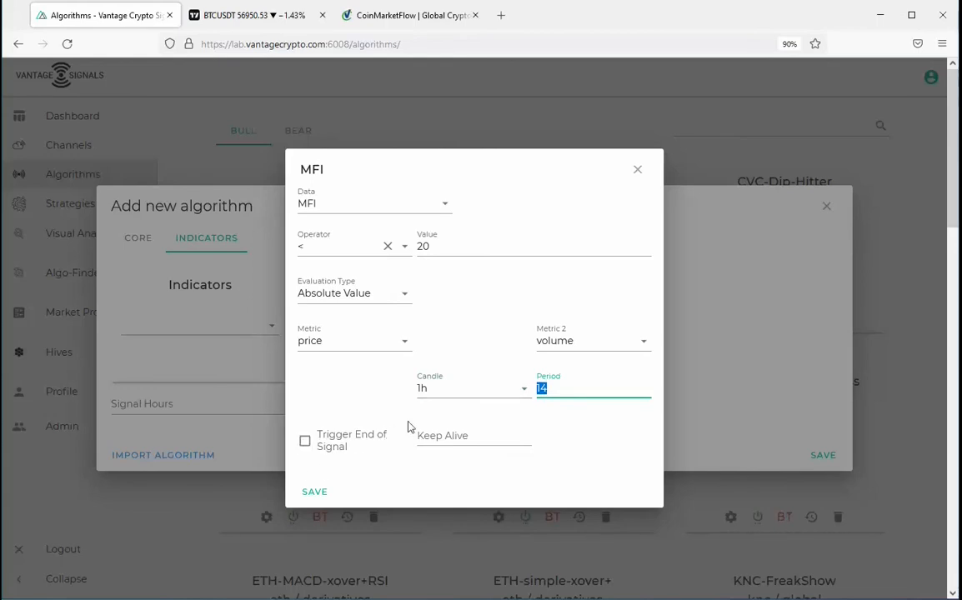
pyautogui.click(308, 449)
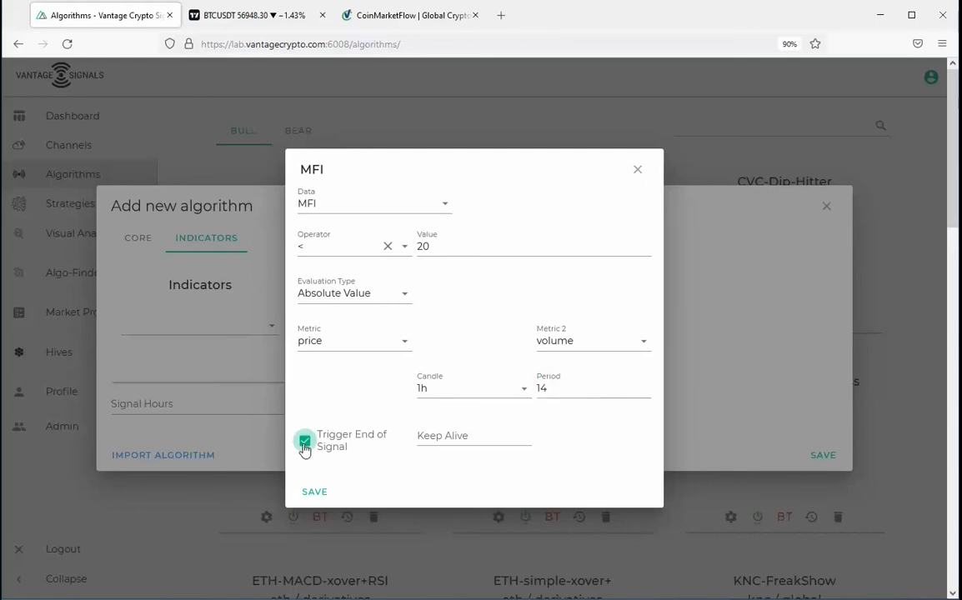
pyautogui.click(434, 245)
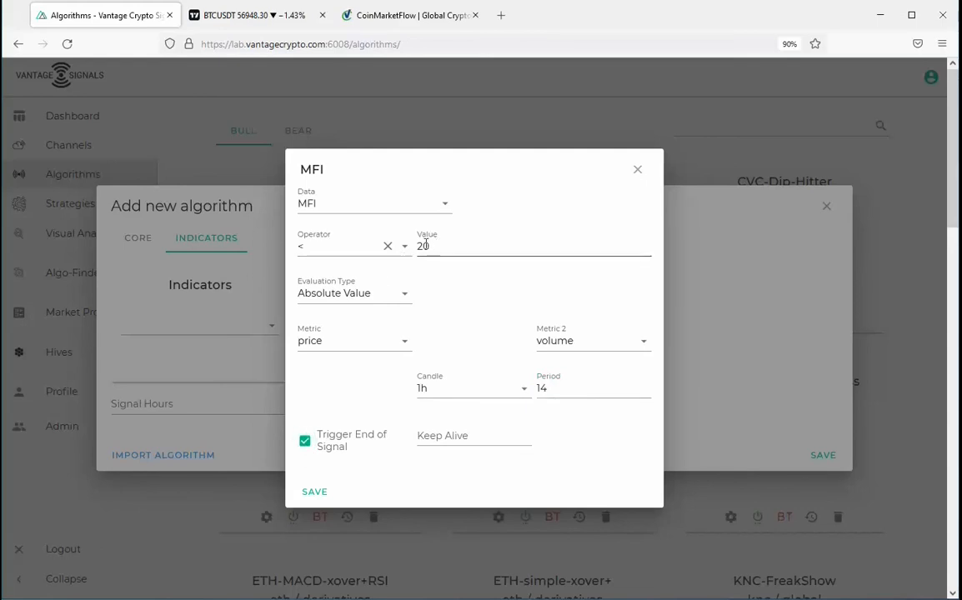
pyautogui.click(456, 340)
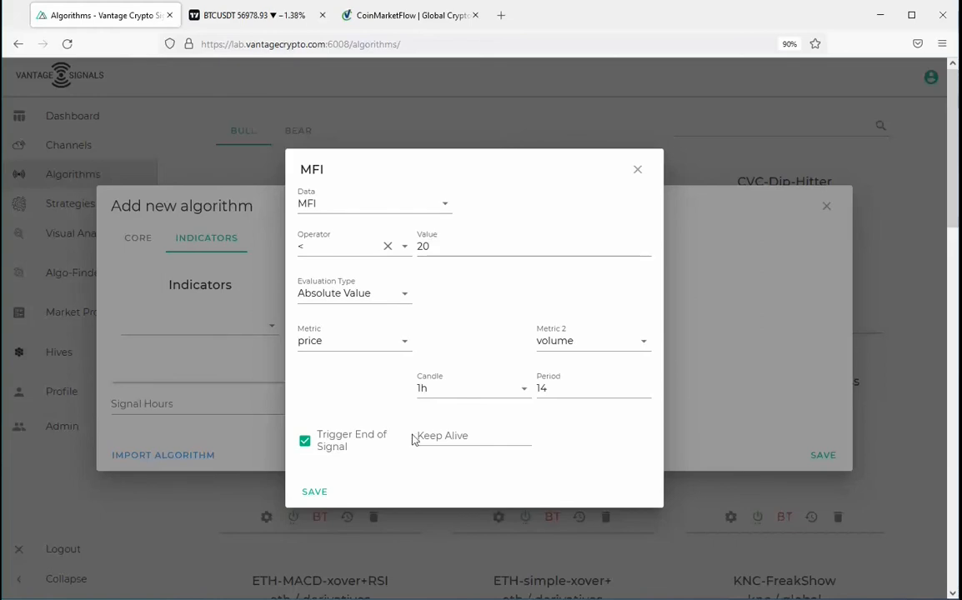
pyautogui.click(445, 437)
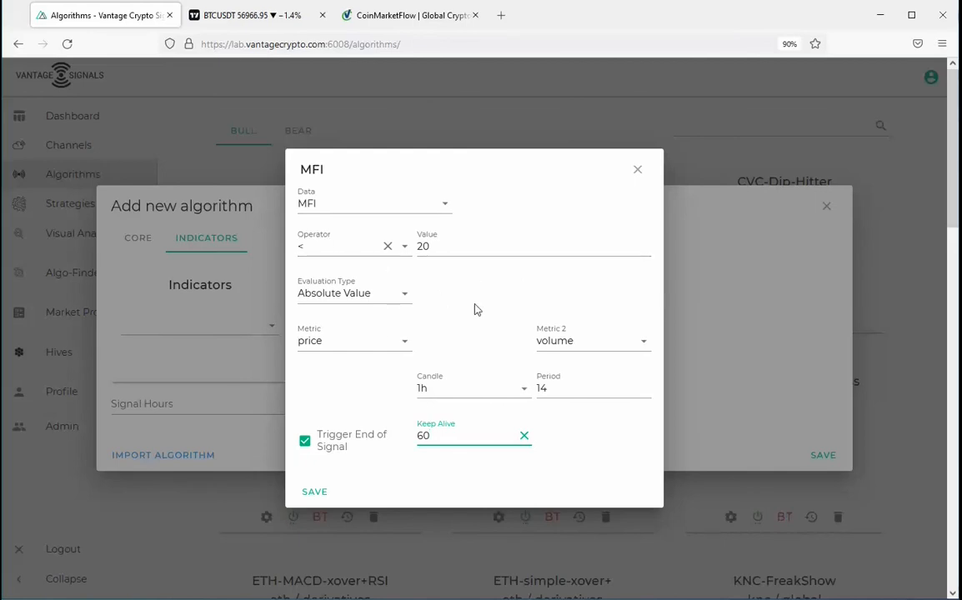
# - Keep Metric at price and change Metric 2 to orderbook with a market depth of 5
pyautogui.click(380, 348)
pyautogui.click(361, 353)
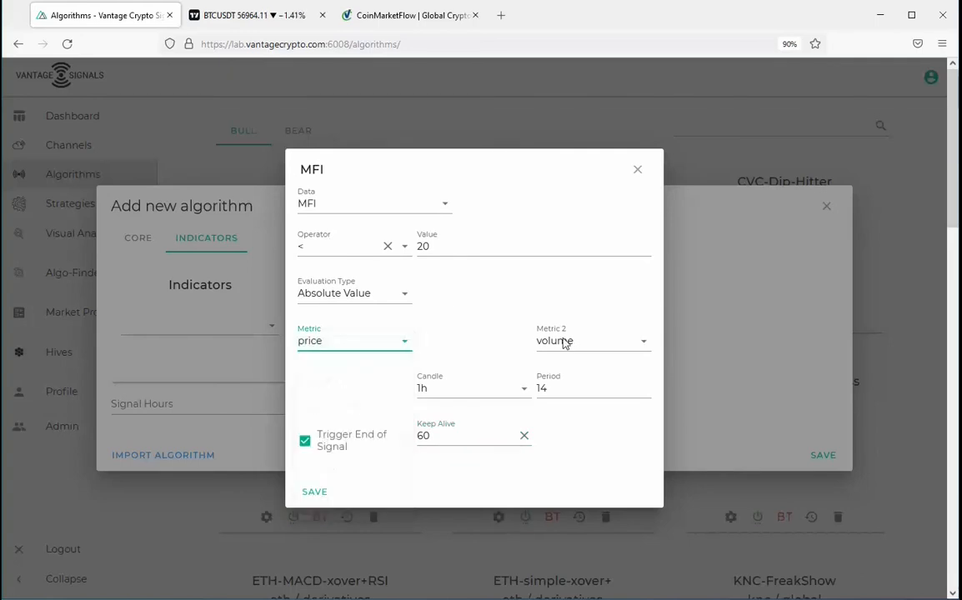
pyautogui.click(573, 343)
pyautogui.click(566, 403)
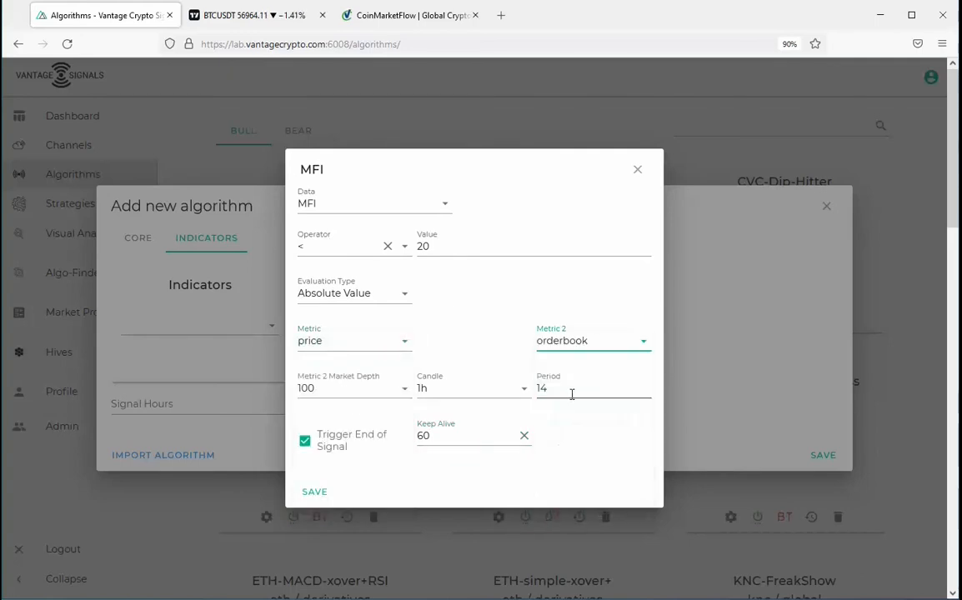
pyautogui.click(354, 390)
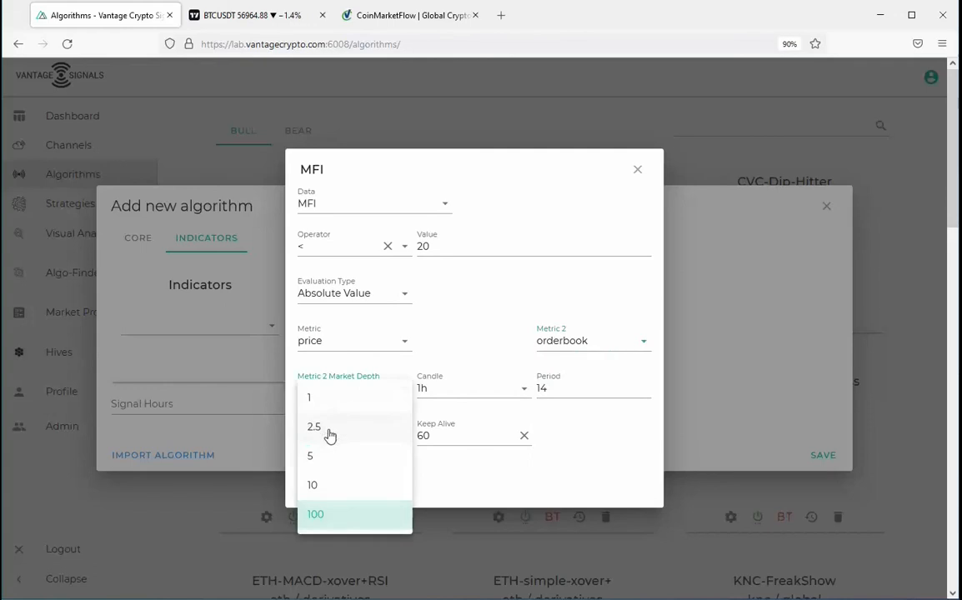
pyautogui.click(329, 460)
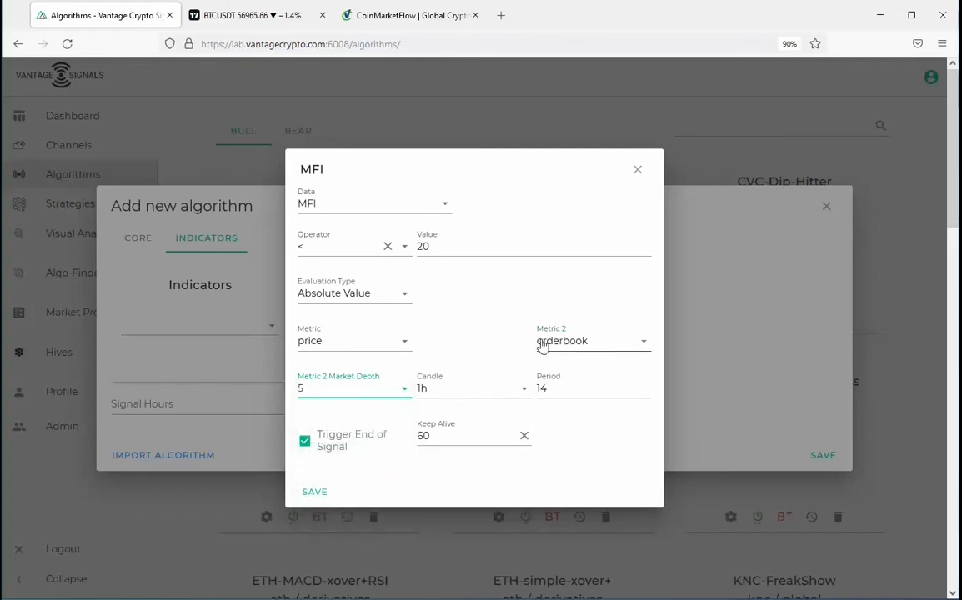
# - Switch the MFI indicator's Metric to volume and back to price
pyautogui.click(355, 344)
pyautogui.click(344, 383)
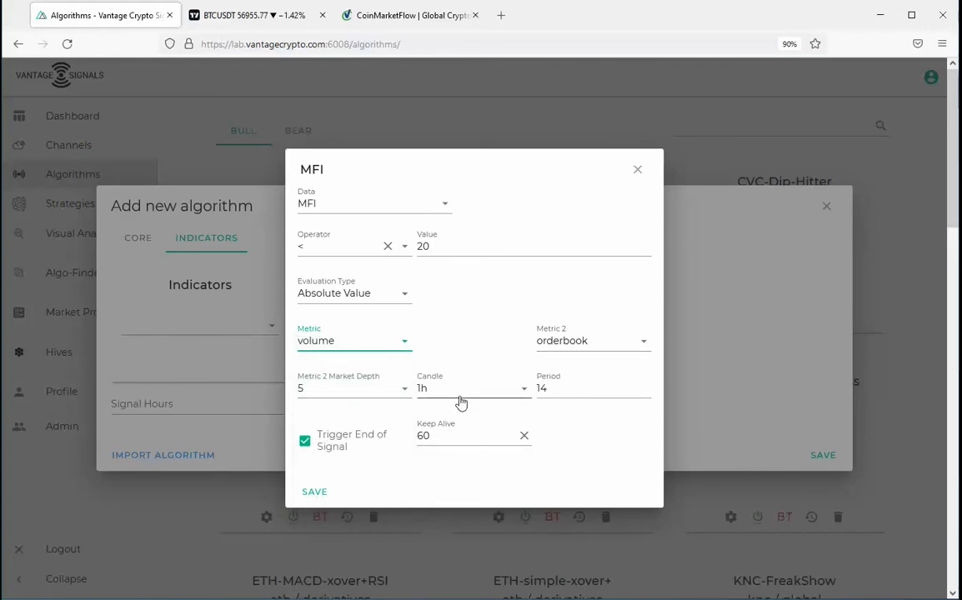
pyautogui.click(372, 353)
pyautogui.click(328, 353)
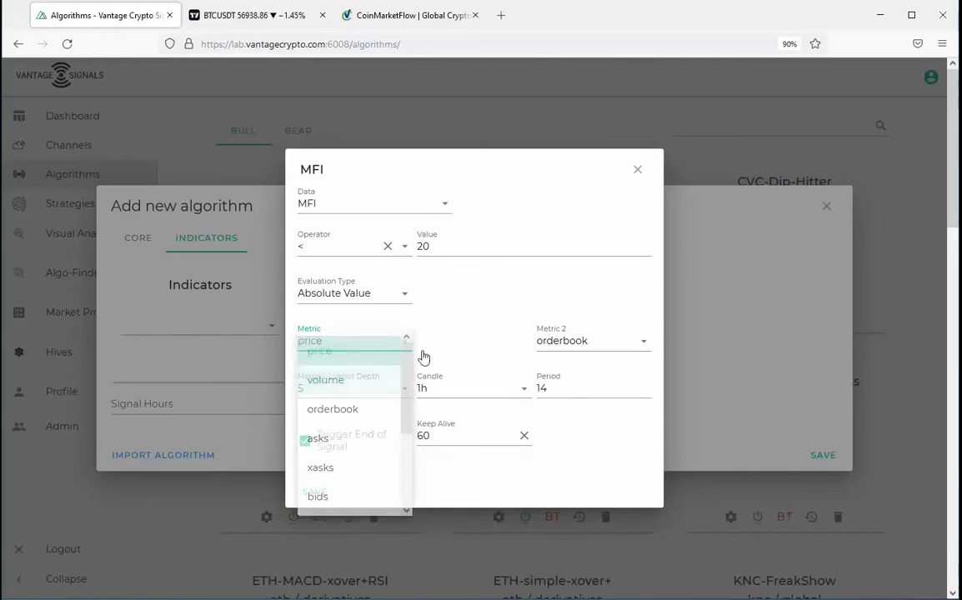
# - Change the MFI indicator's Metric 2 to mdr
pyautogui.click(575, 343)
pyautogui.scroll(-3, 574, 467)
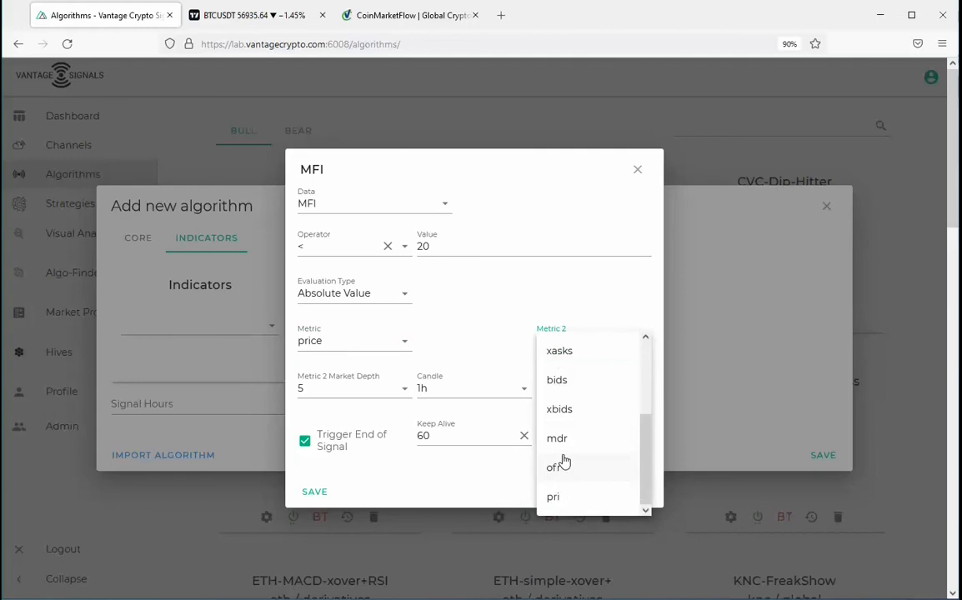
pyautogui.click(562, 444)
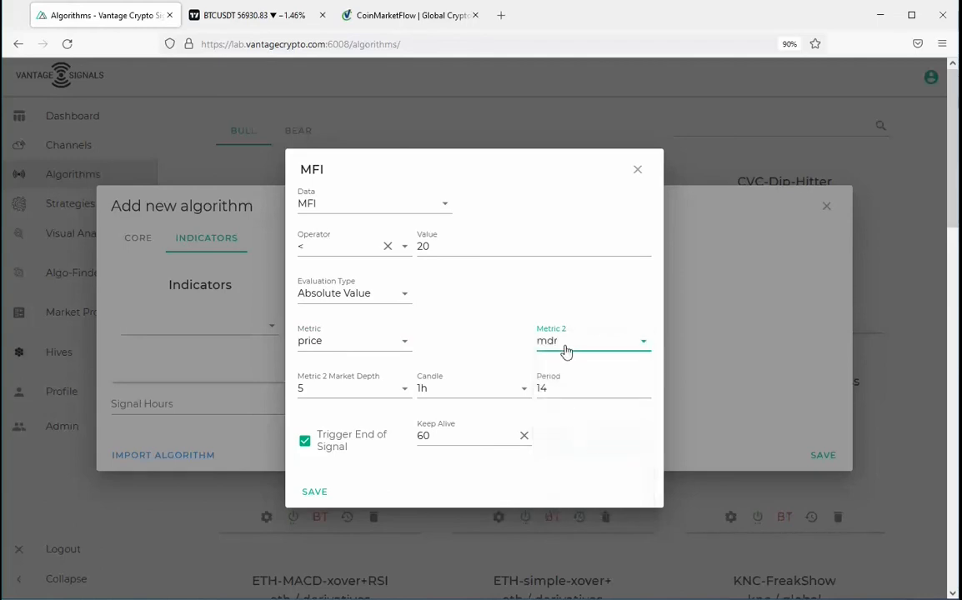
# - Set Metric 2 to pri and save the MFI indicator to the algorithm
pyautogui.click(564, 347)
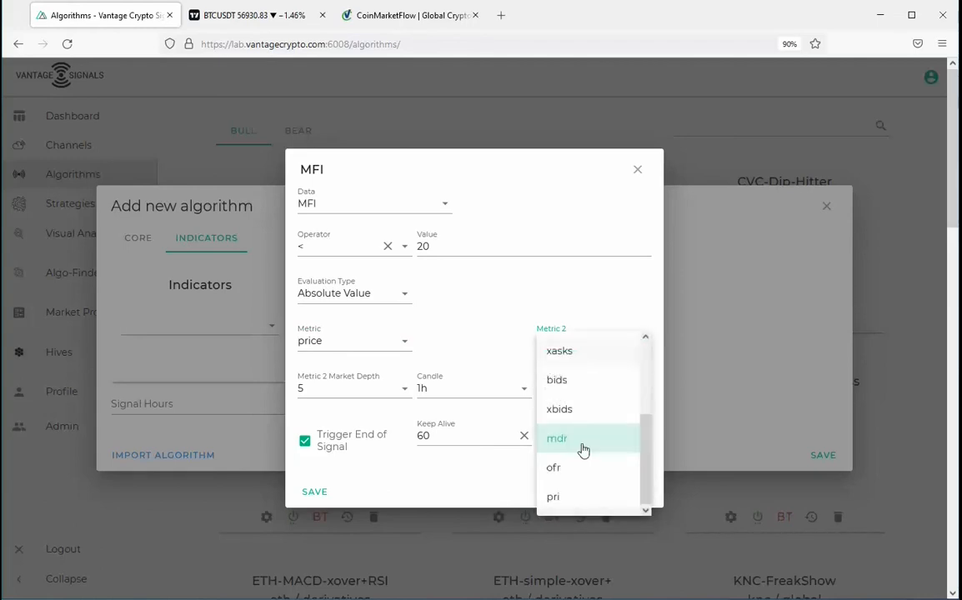
pyautogui.click(557, 500)
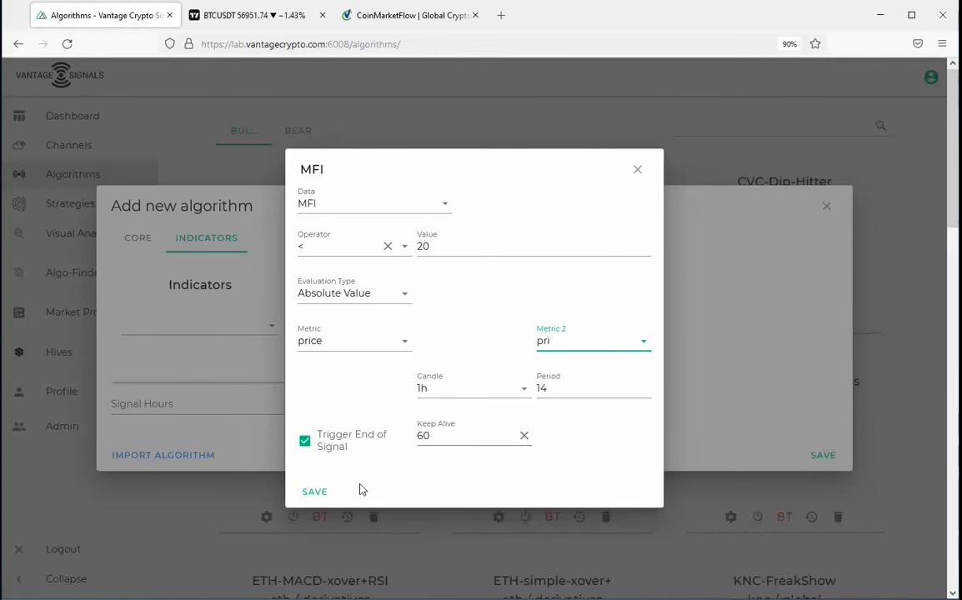
pyautogui.click(312, 493)
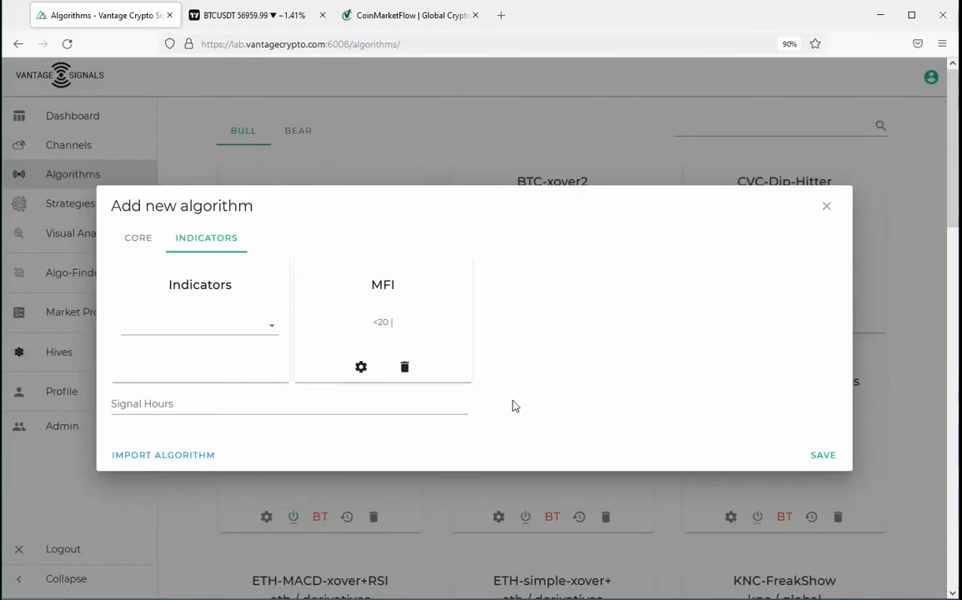
# - Review the saved MFI indicator's settings and close them without making changes
pyautogui.click(361, 367)
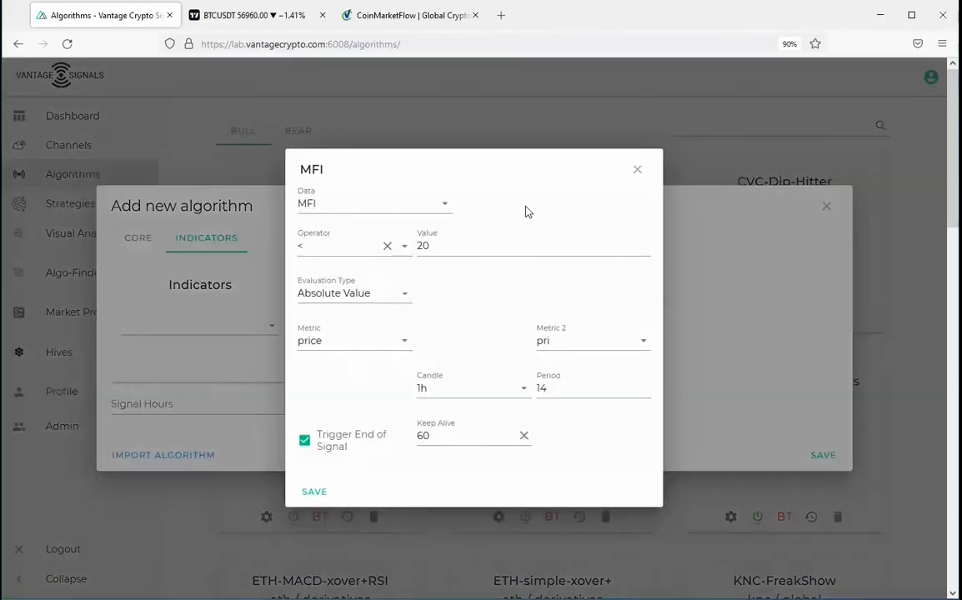
pyautogui.click(637, 170)
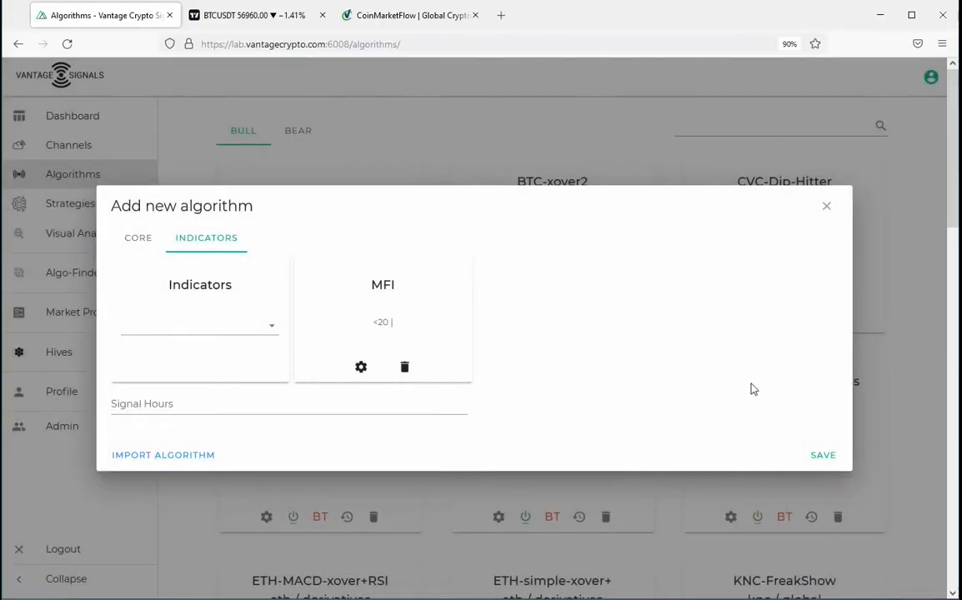